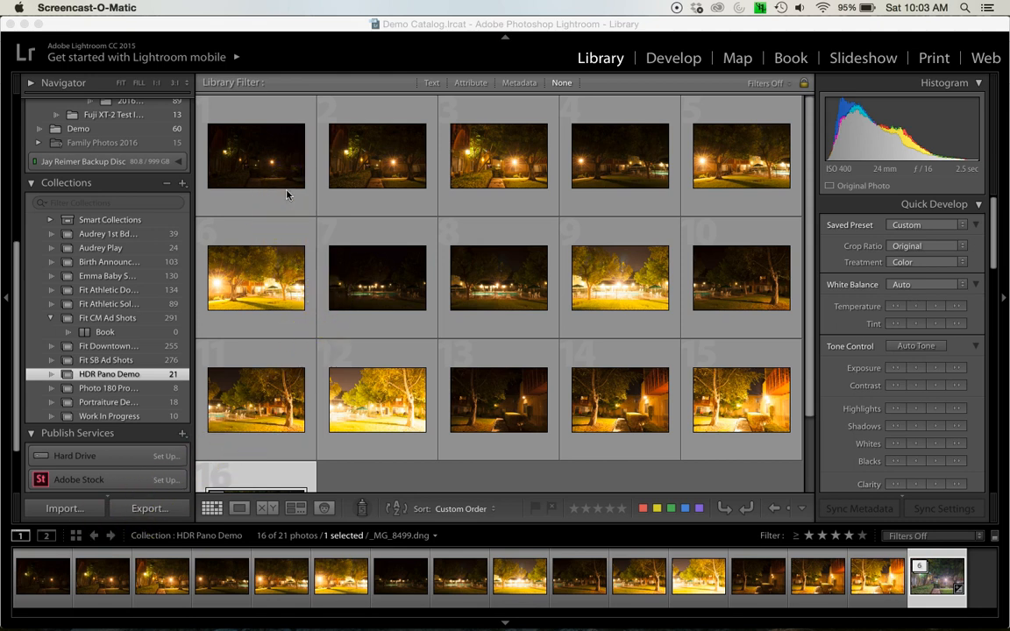
Open the first night walkway photo in Loupe view and compare the three bracketed exposures of that scene
left_click(330, 65)
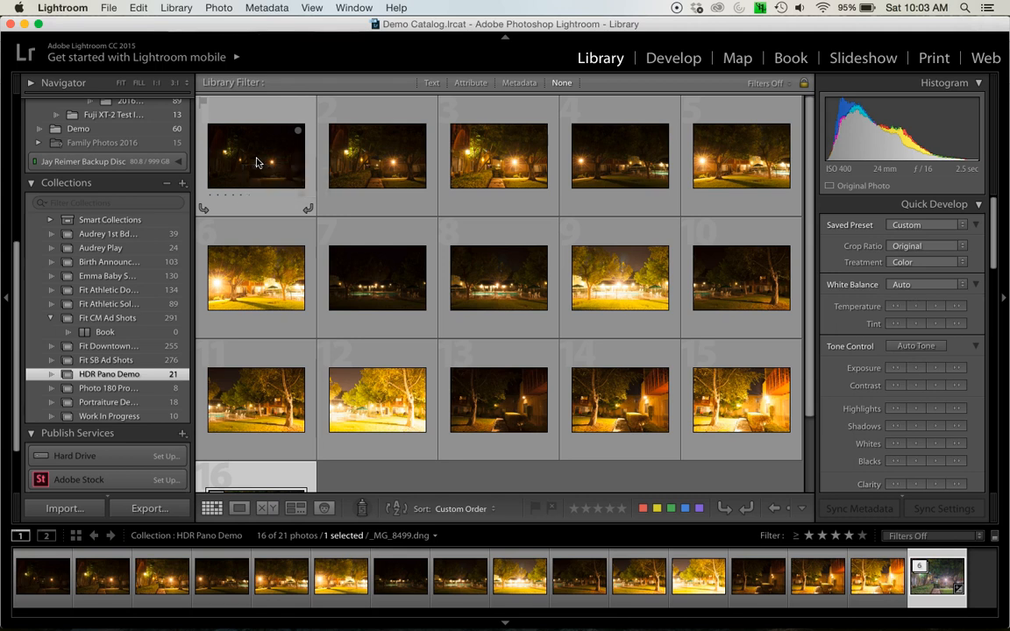
double_click(255, 162)
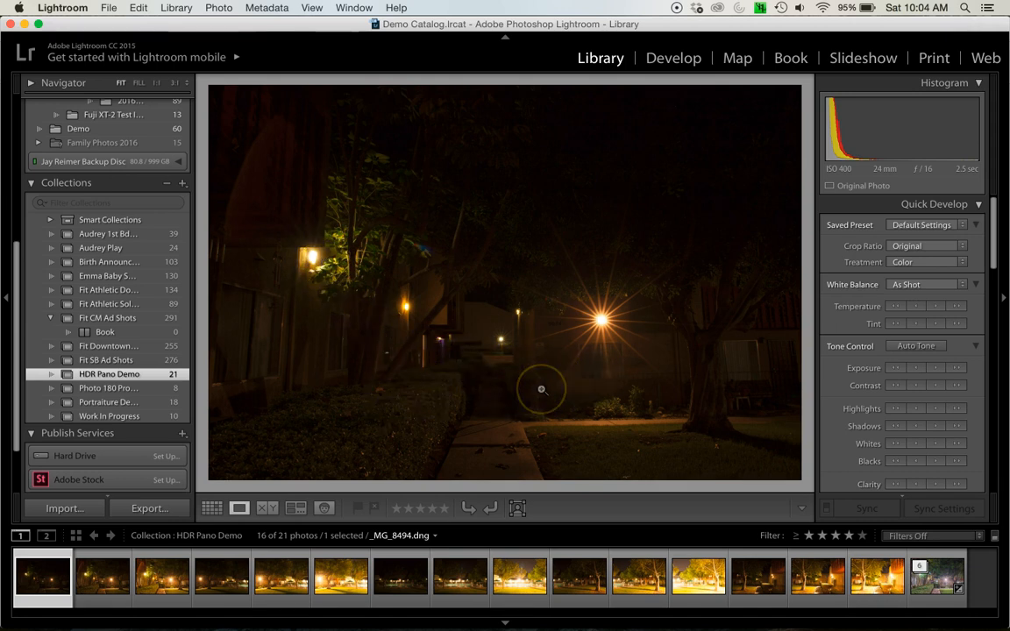
key("Right")
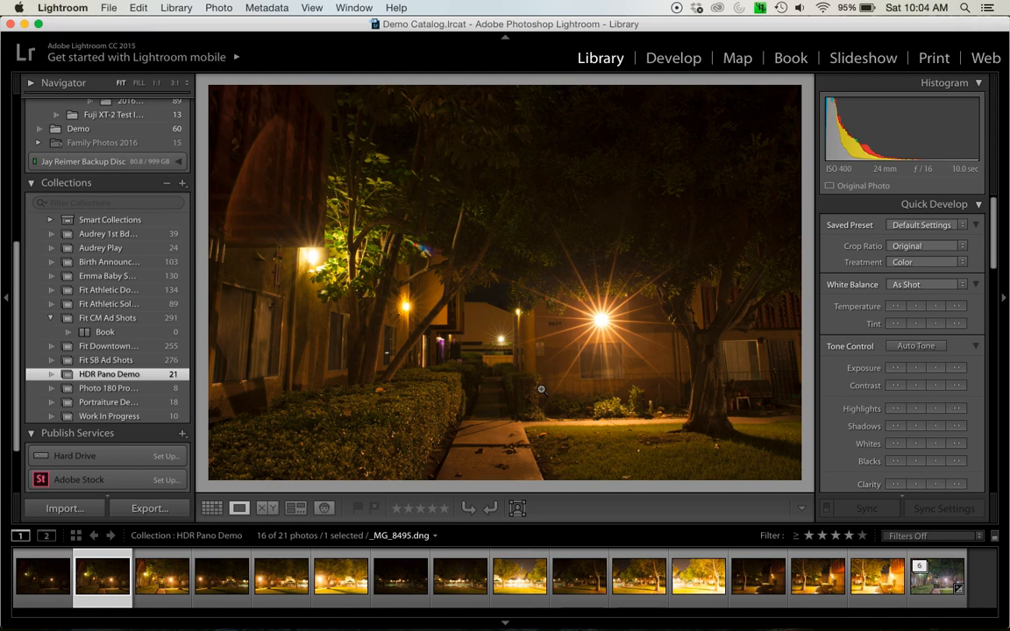
key("Right")
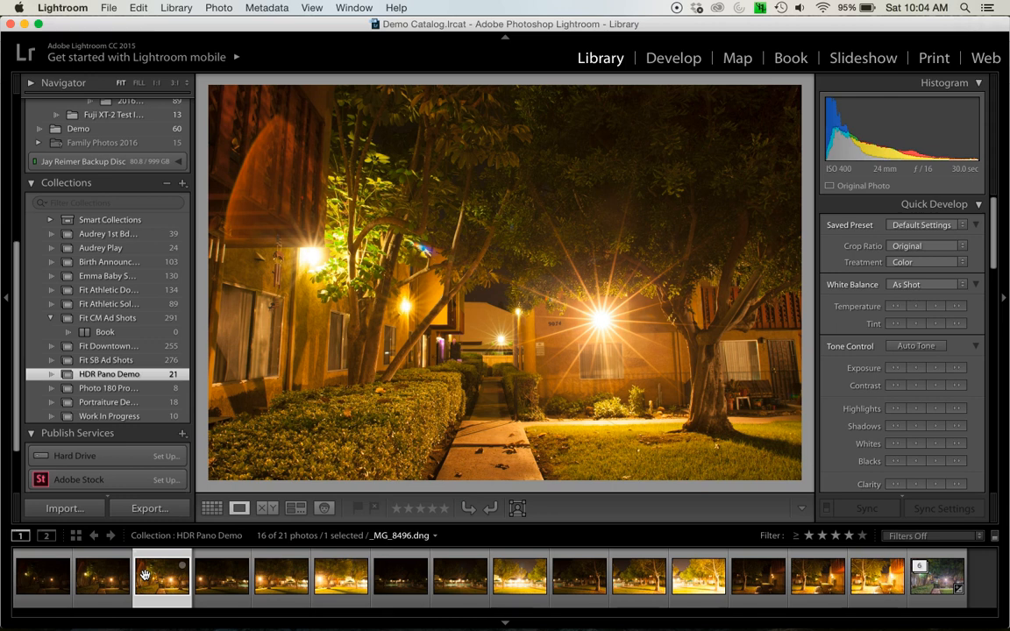
key("Right")
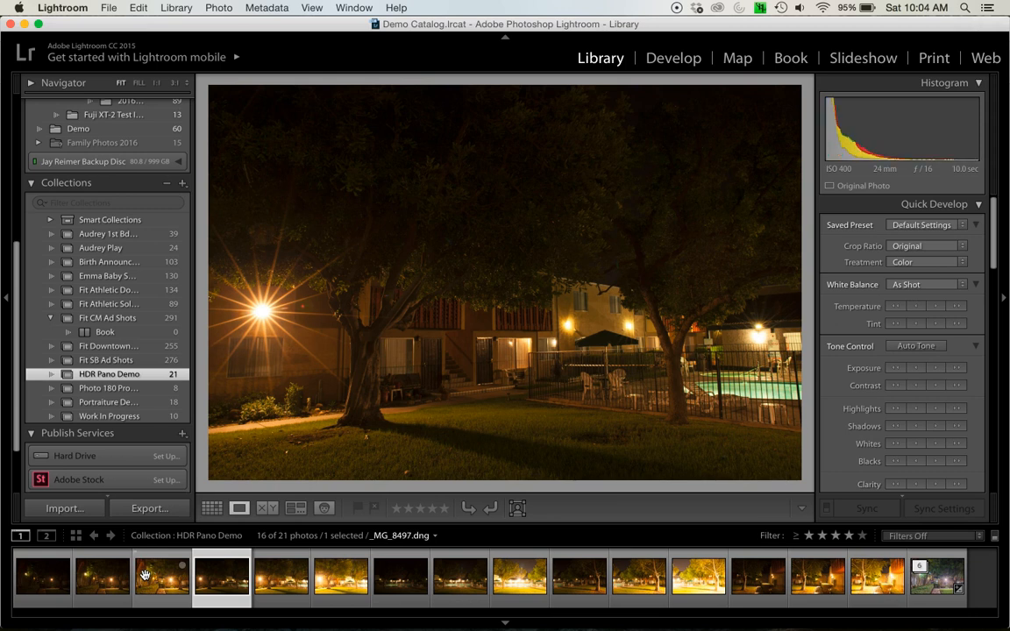
left_click(144, 574)
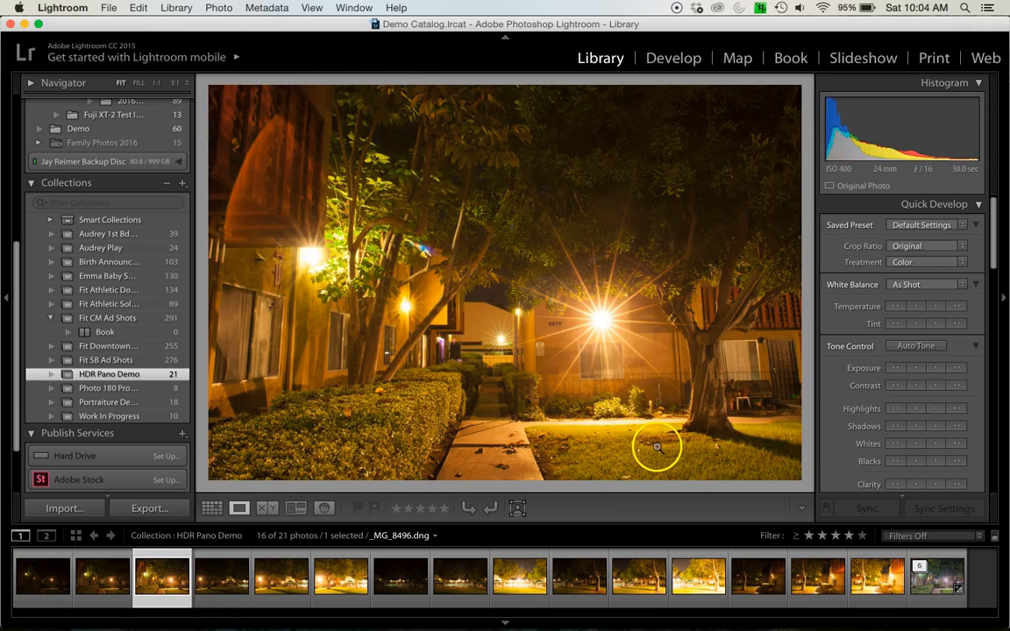
Compare the three exposures of the second scene, with the two trees beside the pool fence
key("Right")
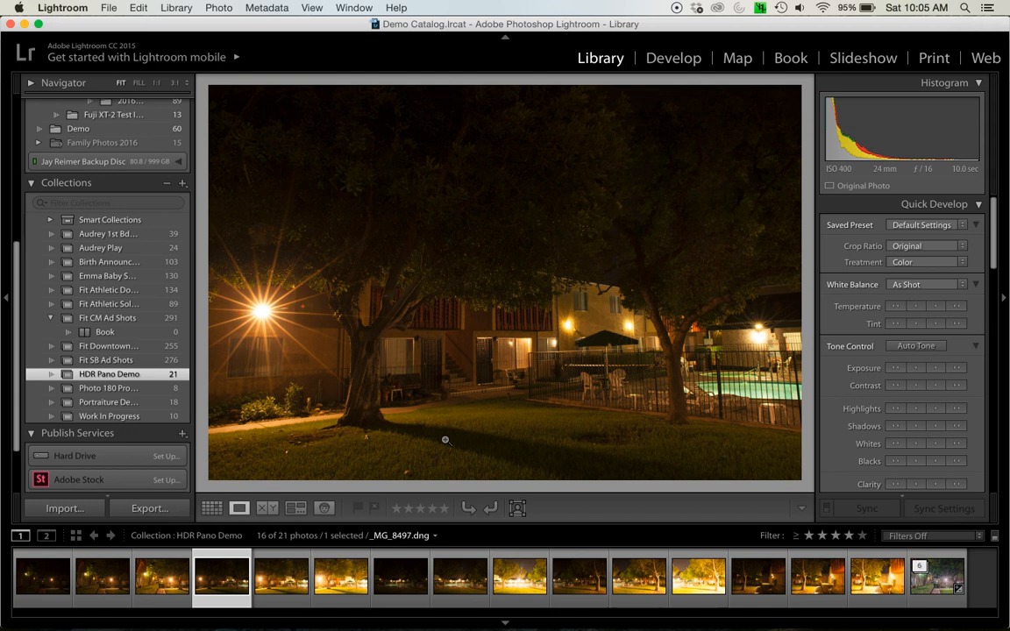
key("Right")
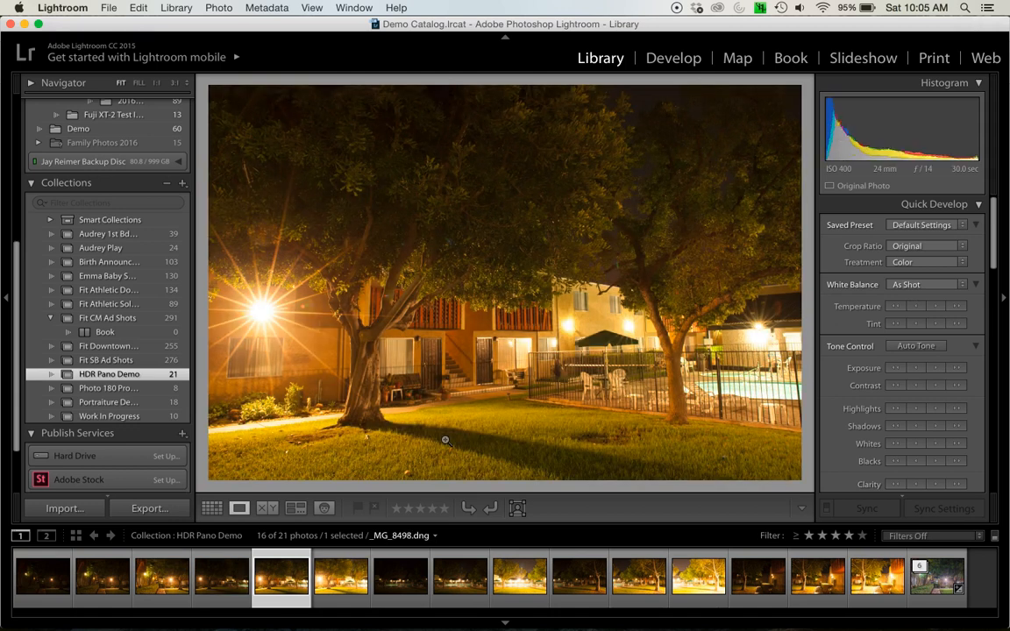
key("Left")
key("Right")
key("Right")
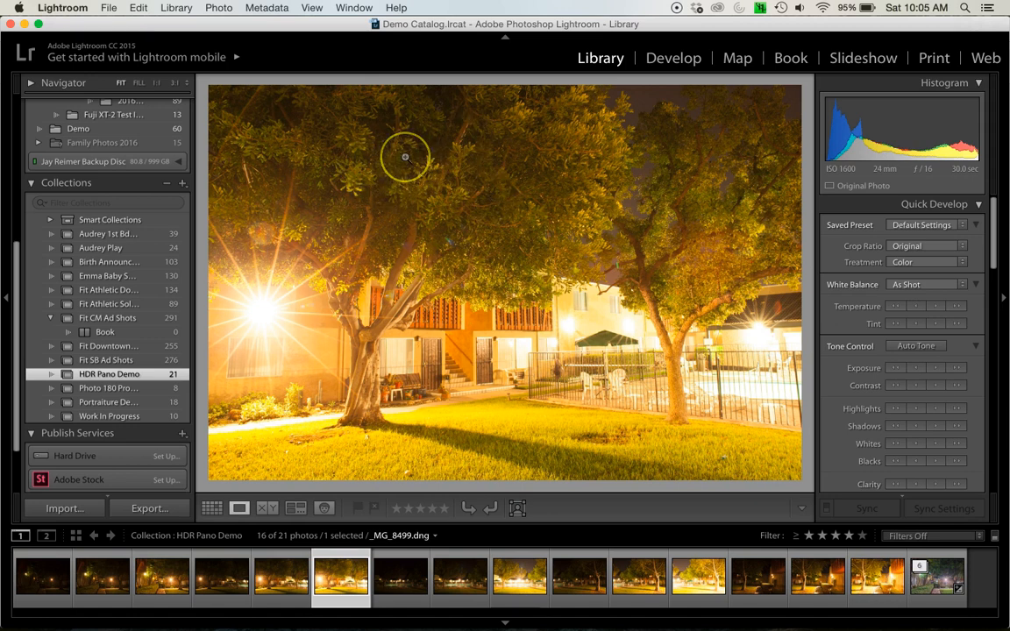
key("Left")
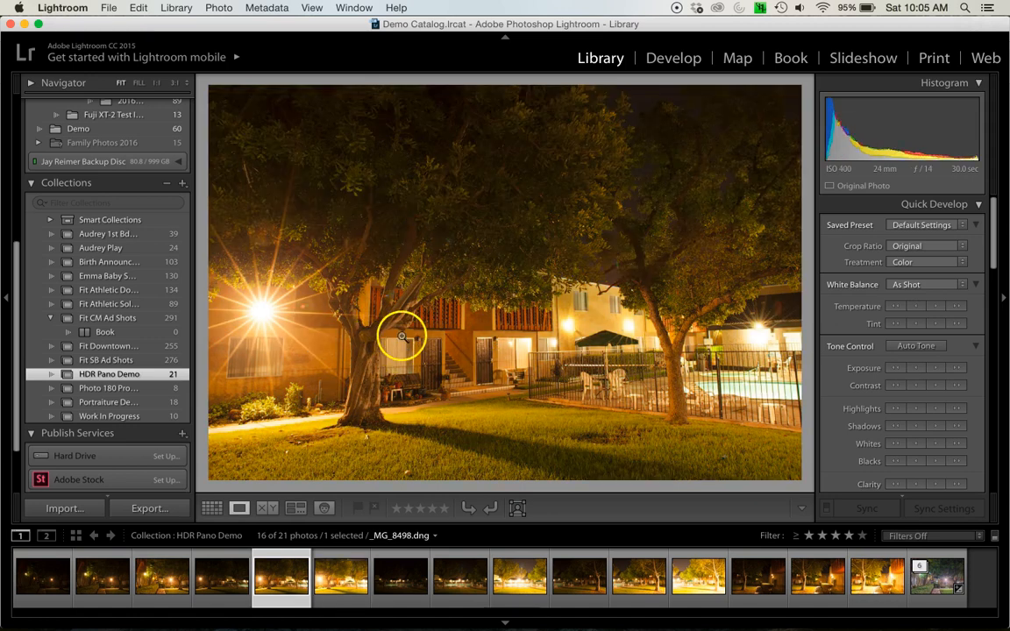
key("Left")
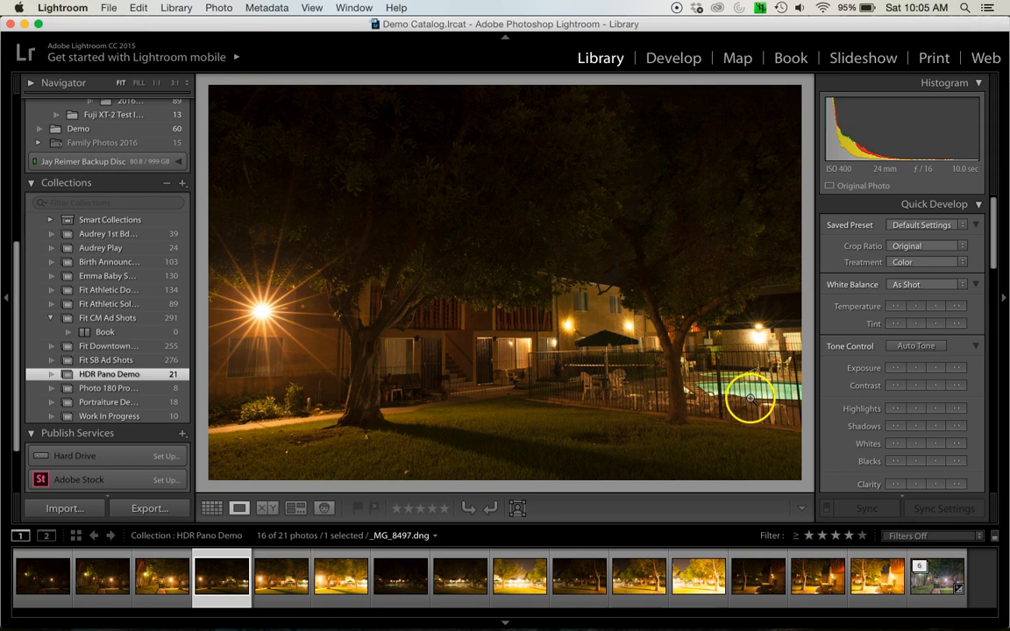
key("Right")
key("Right")
key("Right")
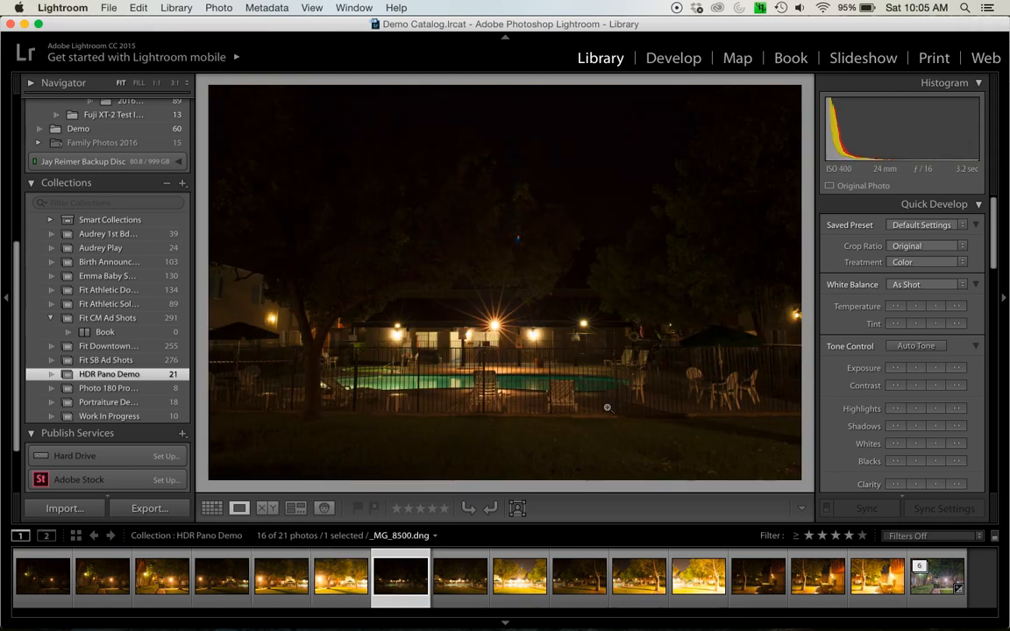
Compare the three exposures of the third scene, facing the swimming pool, and check its overlap with the previous scene
key("Left")
key("Right")
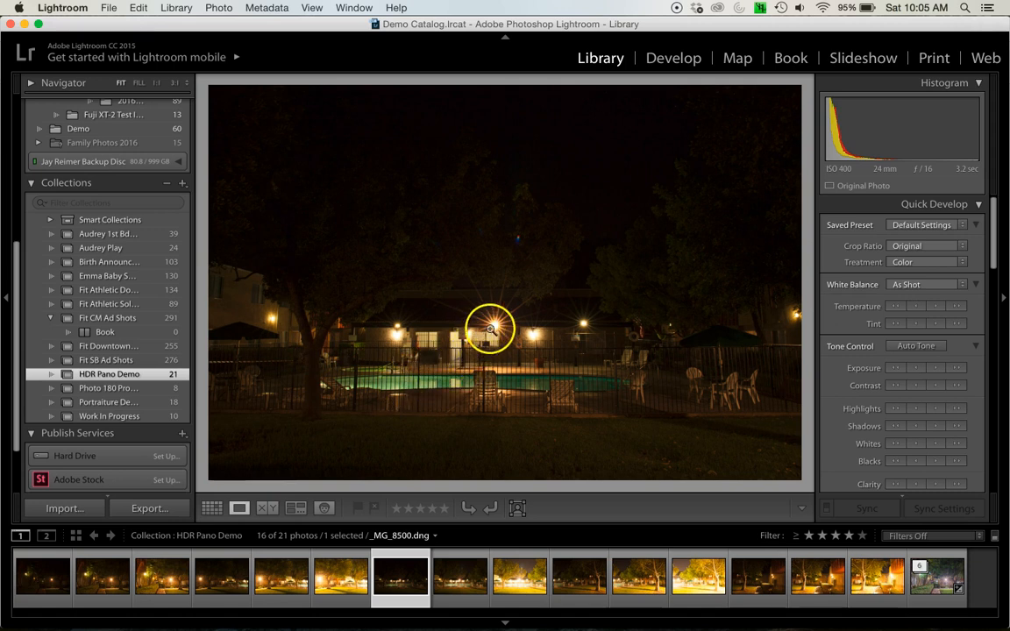
key("Right")
key("Right")
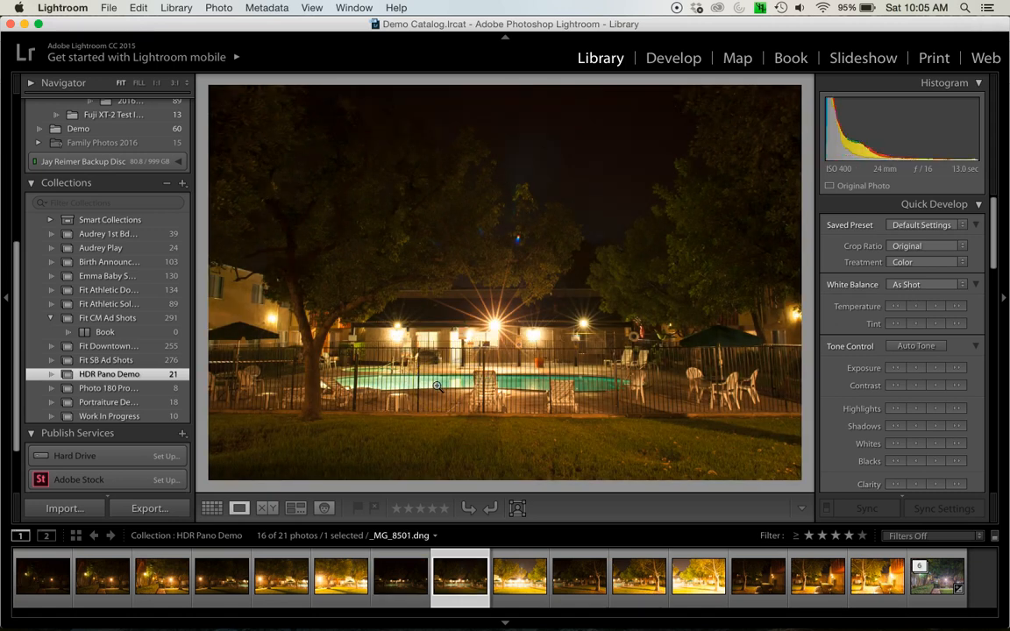
key("Right")
key("Right")
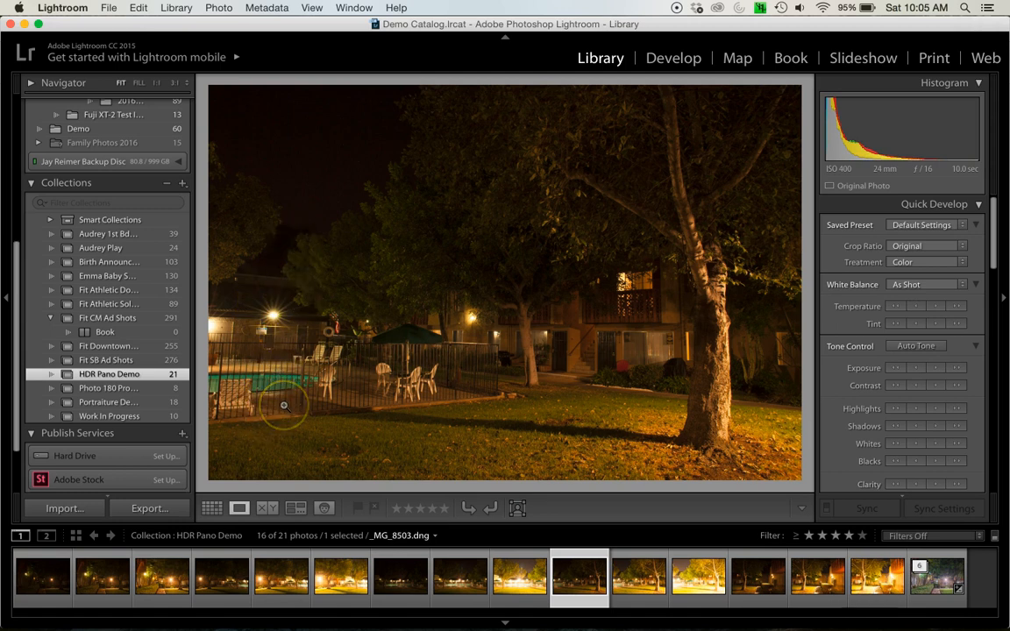
Compare the three exposures of the fourth scene, with the lawn, green umbrella and large tree trunk
key("Left")
key("Right")
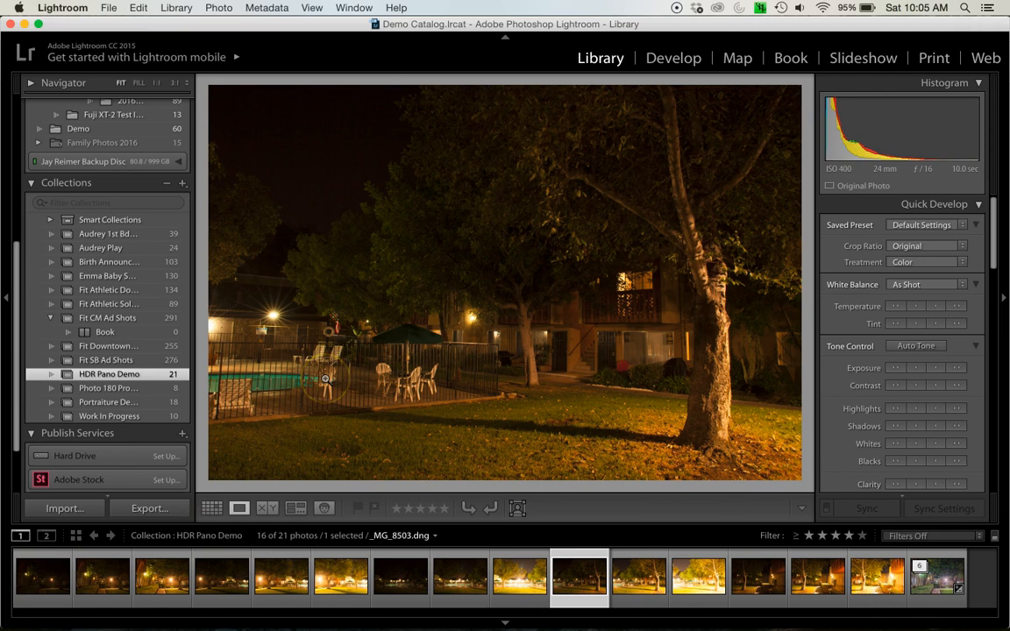
key("Right")
Compare the exposures of the last scene, with the hedge and walkway, and step back through the earlier photos
key("Right")
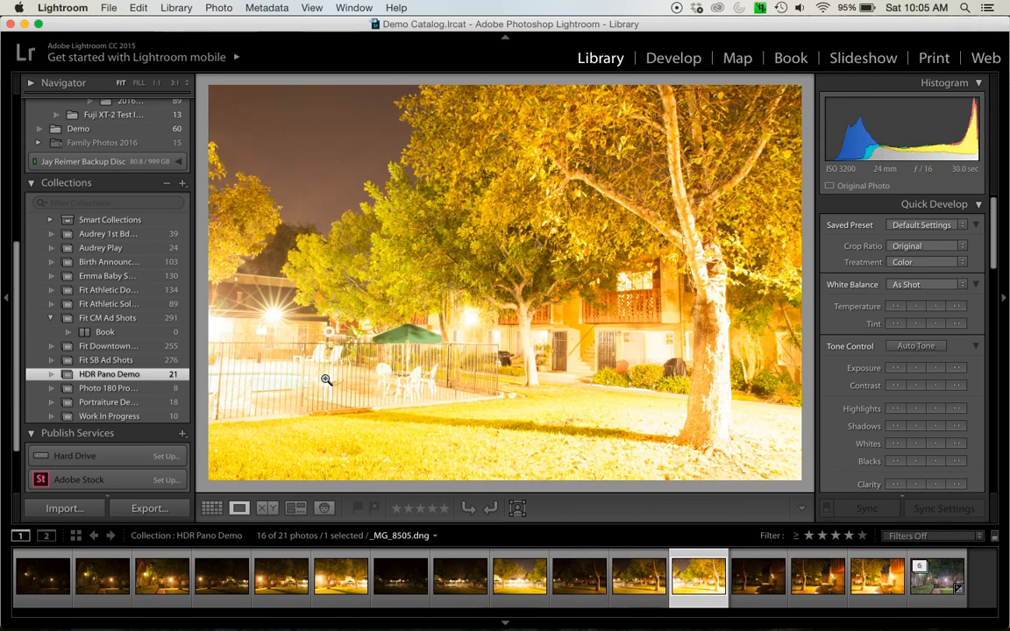
key("Right")
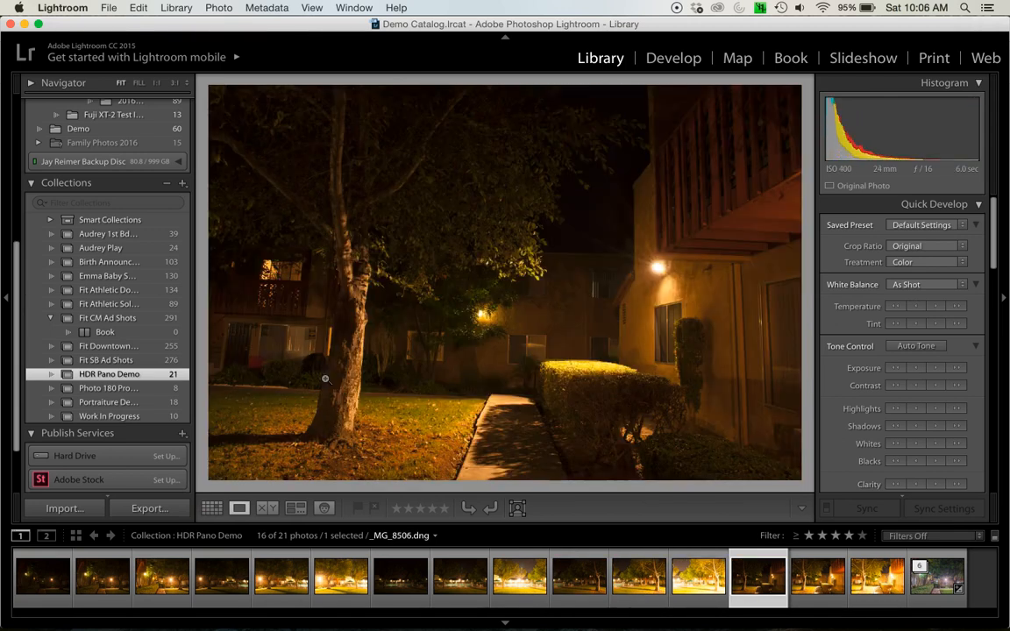
key("Right")
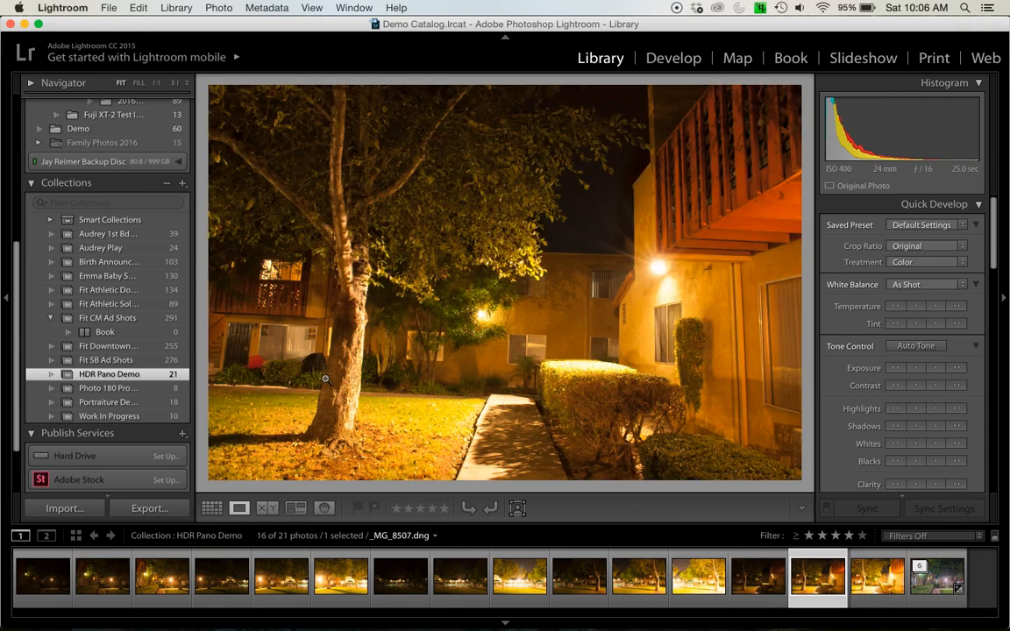
key("Right")
key("Left")
key("Left")
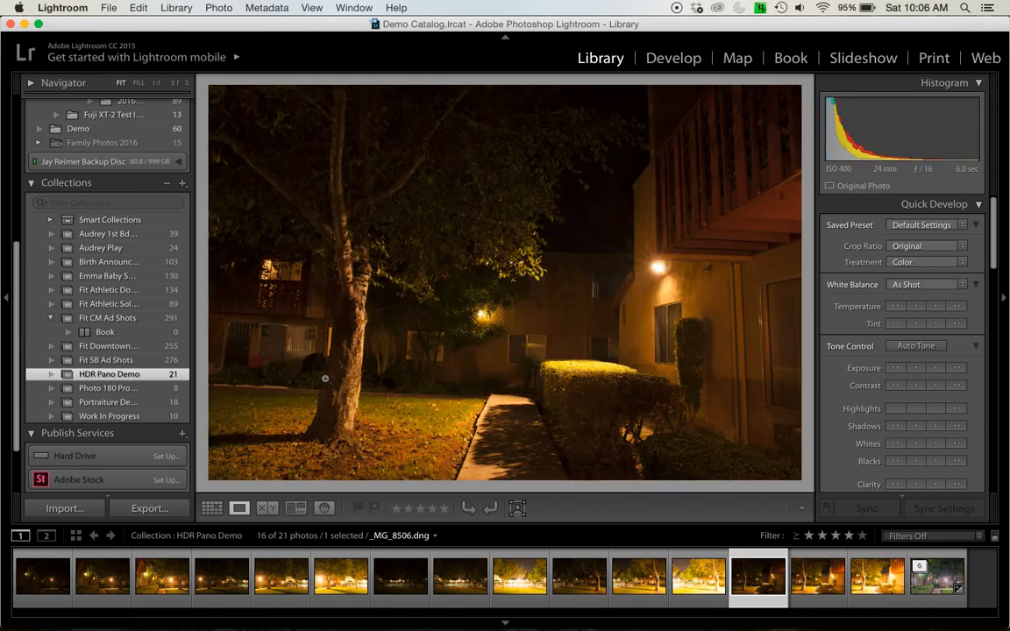
key("Left")
key("Left")
key("Left")
key("Left")
key("Left")
key("Left")
key("Left")
key("Left")
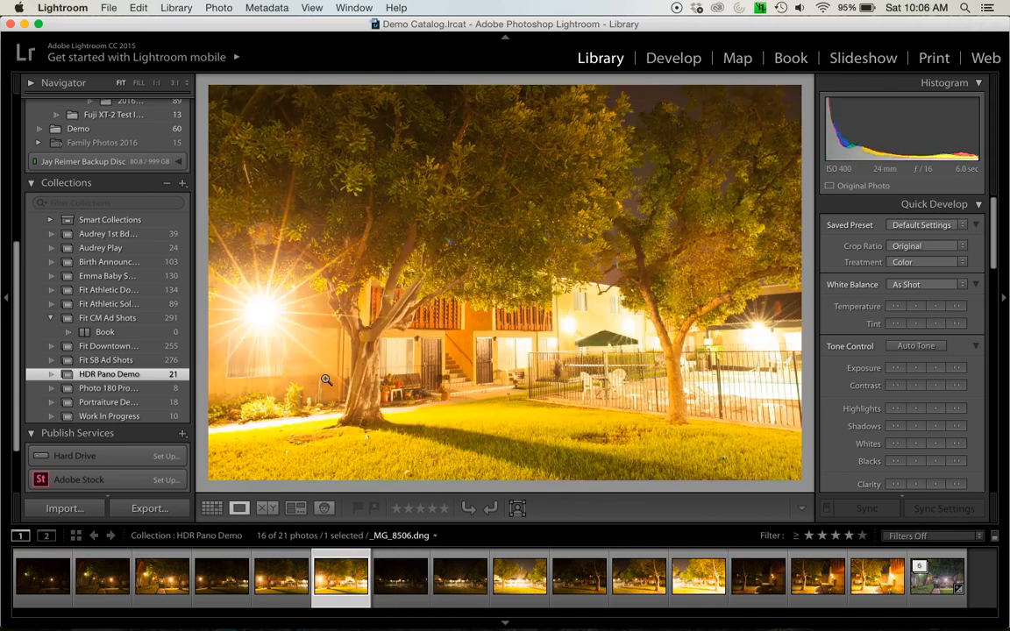
From the grid, select the first three bracketed photos of the walkway scene and open them in HDR Photo Merge
key("g")
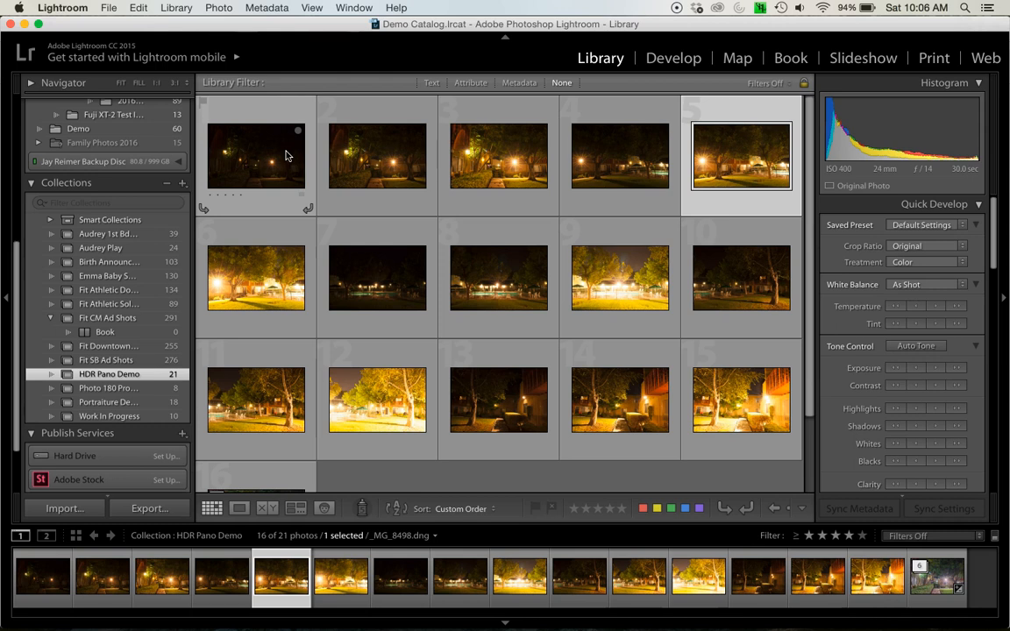
left_click(382, 168)
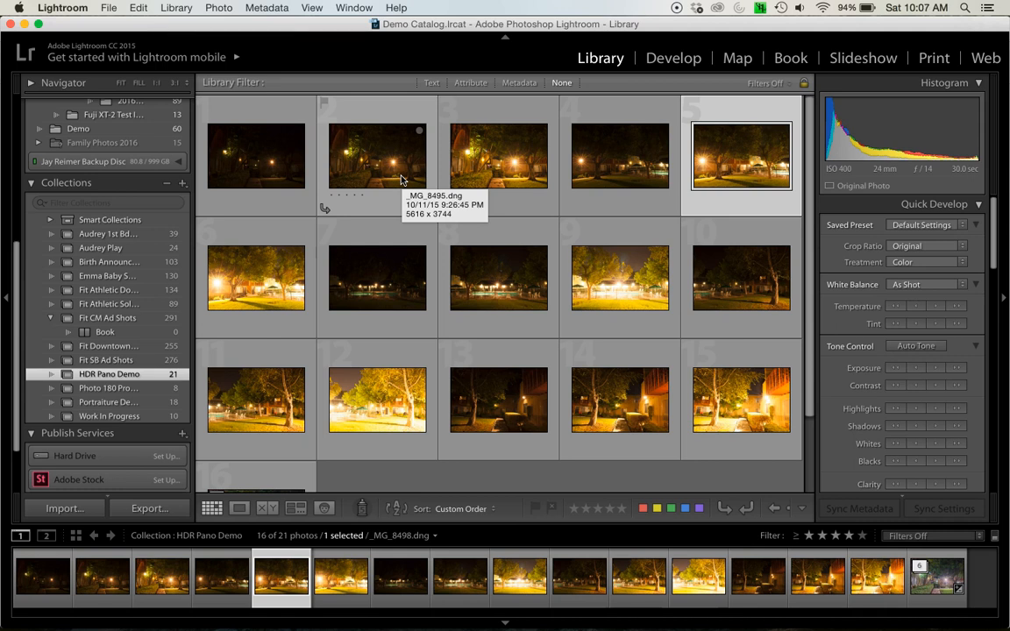
left_click(259, 169)
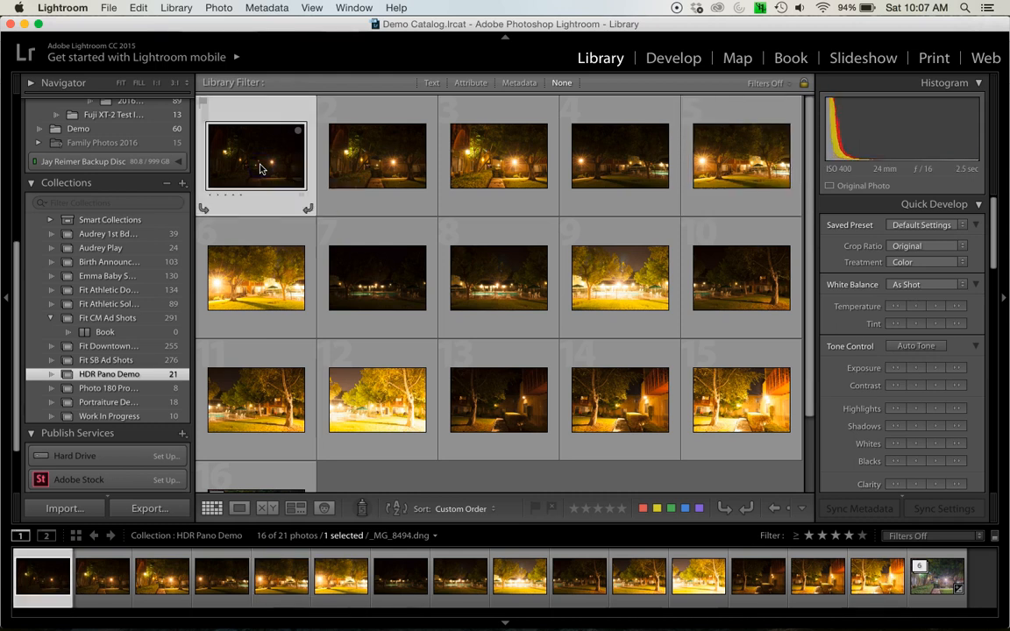
left_click(365, 165, "shift")
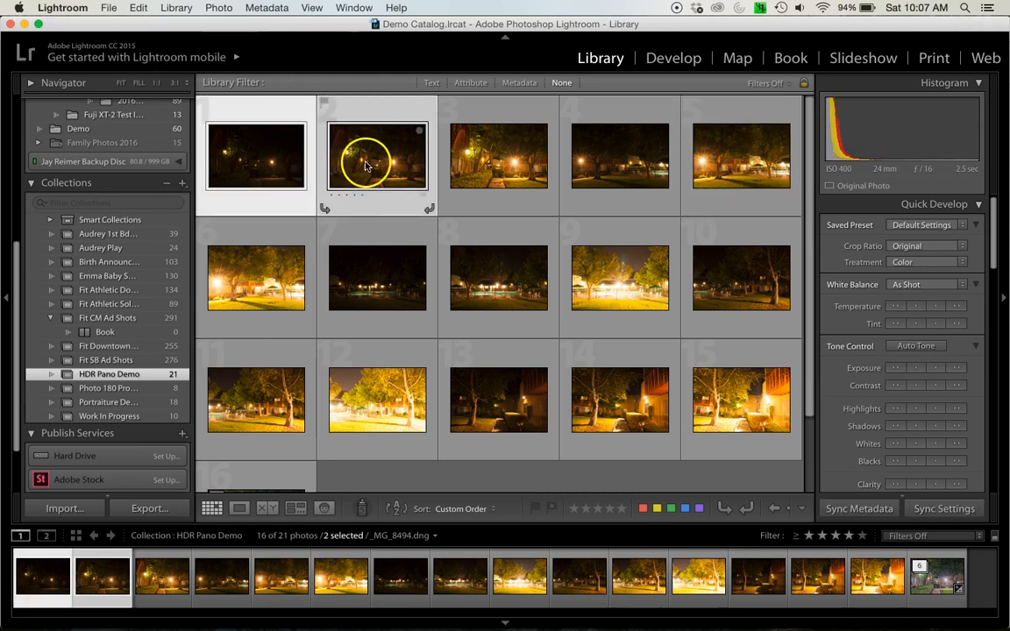
left_click(515, 163, "shift")
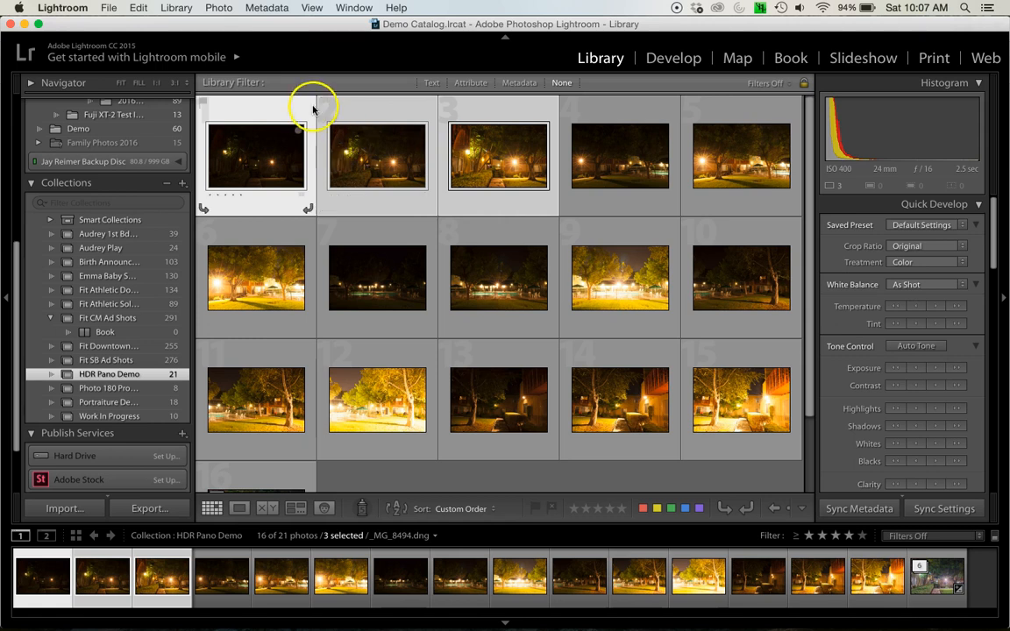
left_click(221, 9)
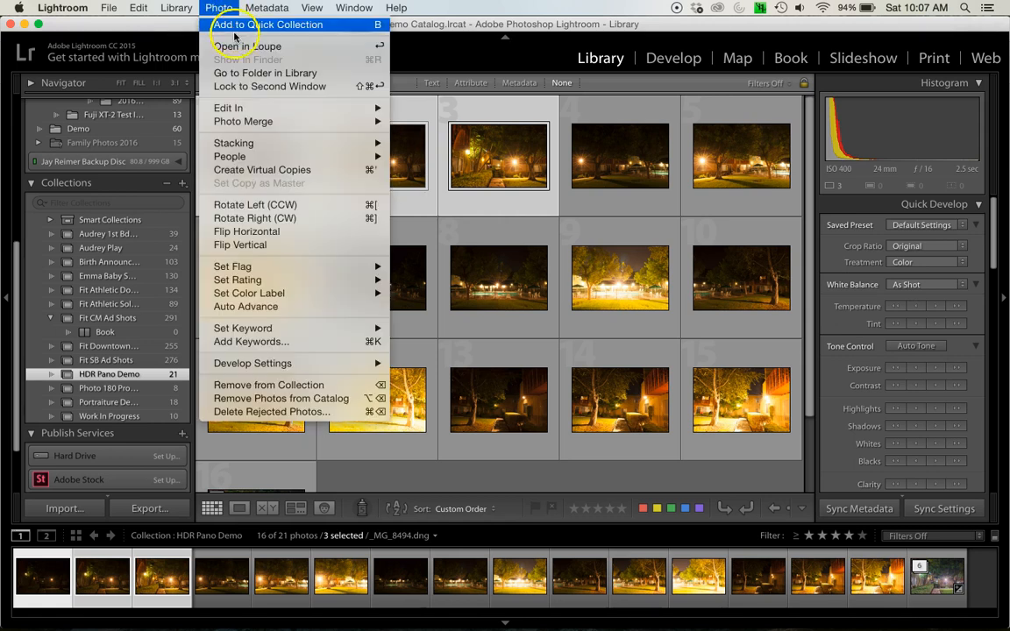
mouse_move(253, 123)
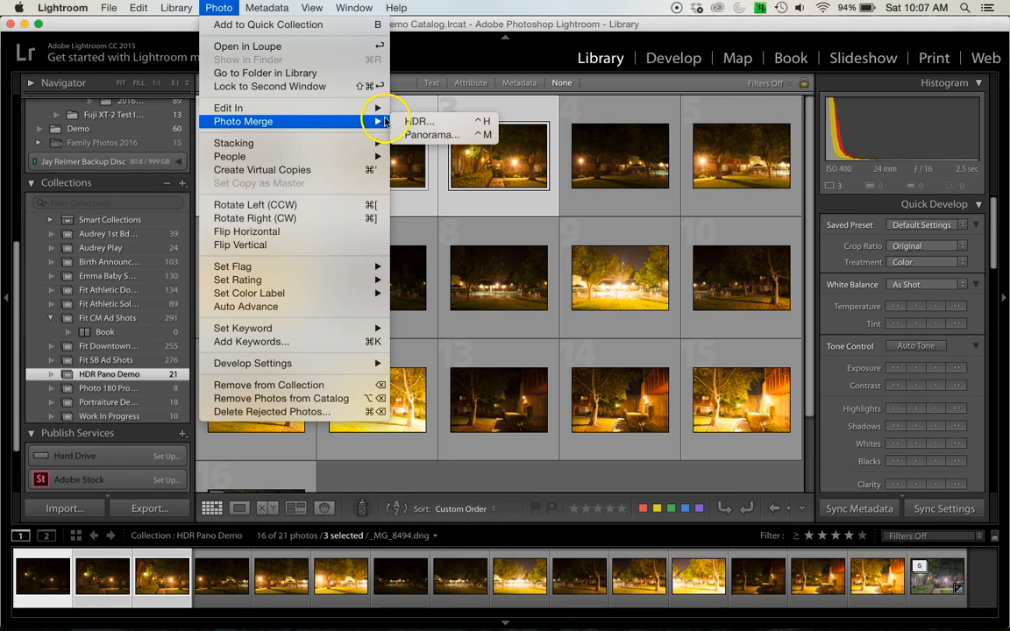
left_click(416, 122)
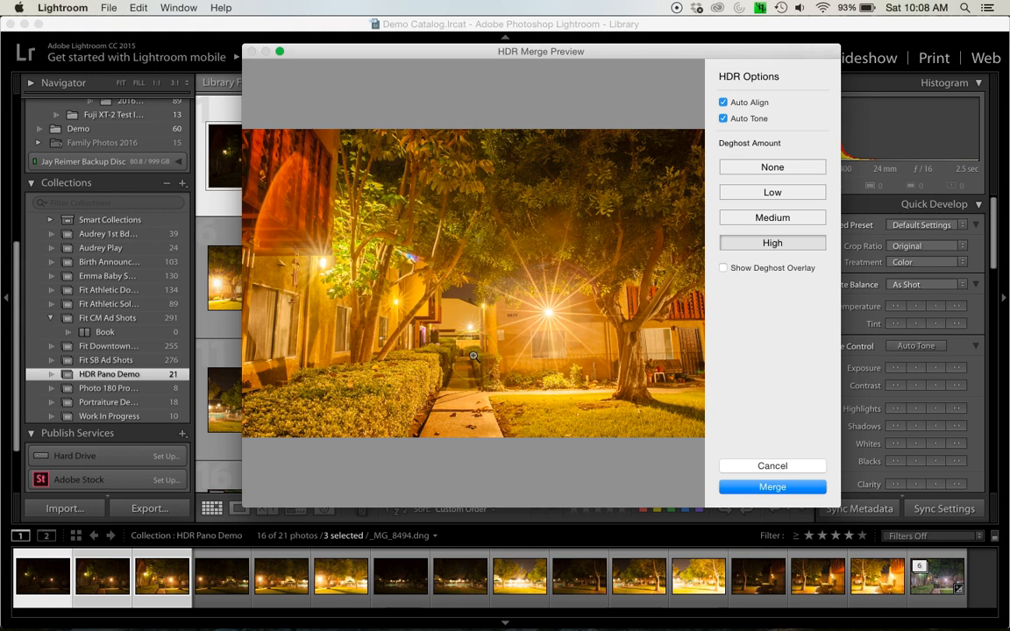
Switch Auto Tone and then Auto Align off and back on to compare the HDR merge preview
left_click(724, 121)
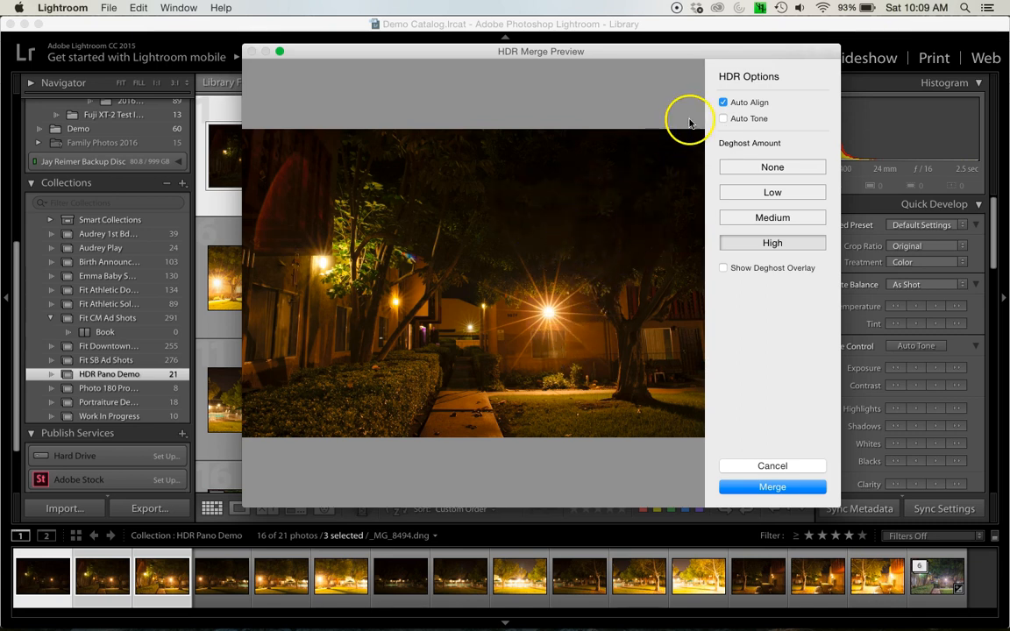
left_click(723, 119)
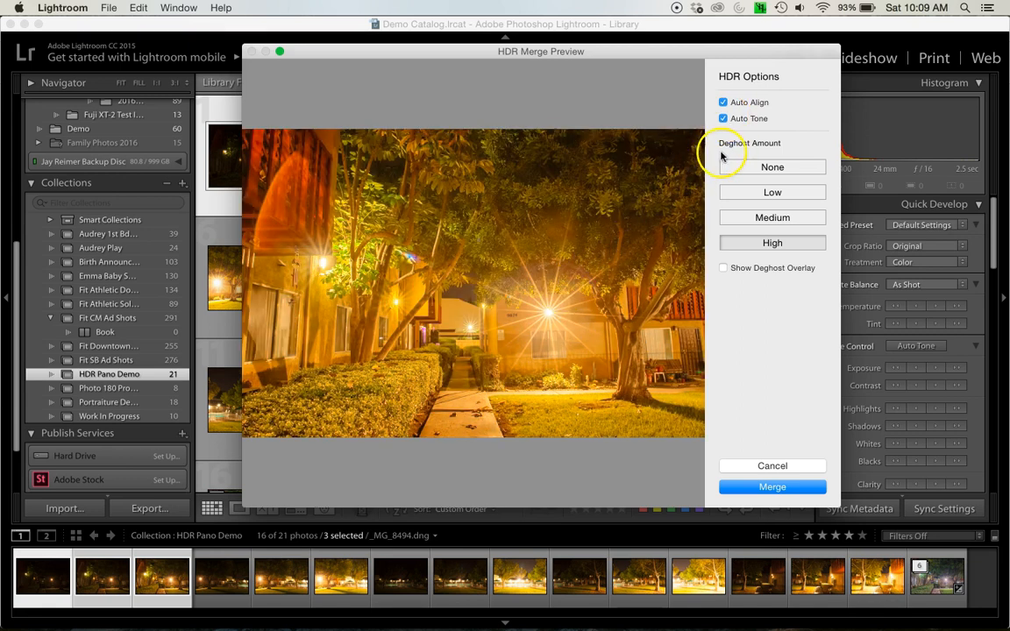
left_click(723, 102)
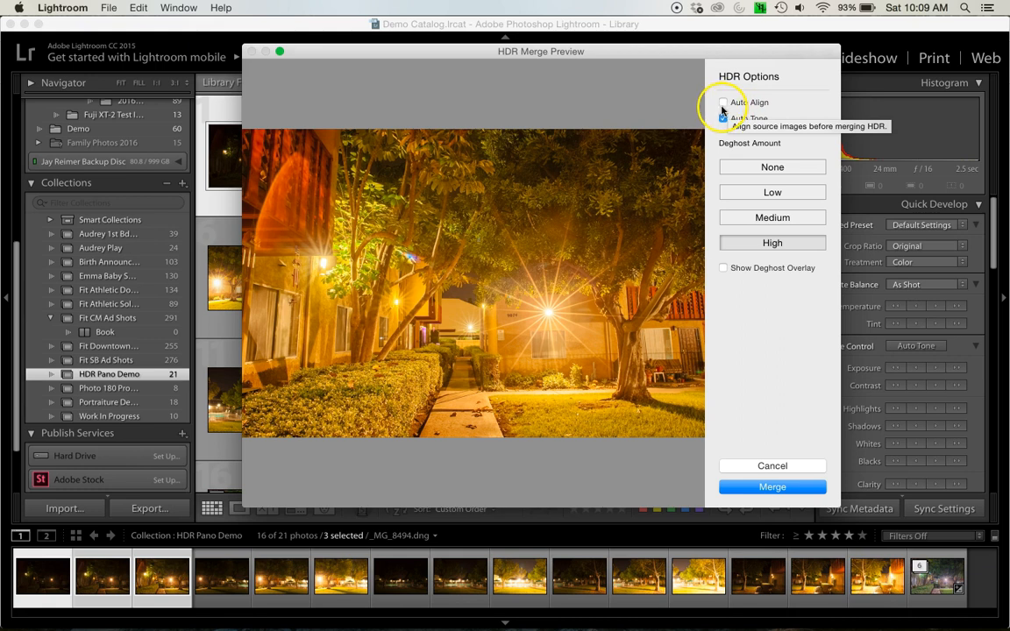
left_click(723, 103)
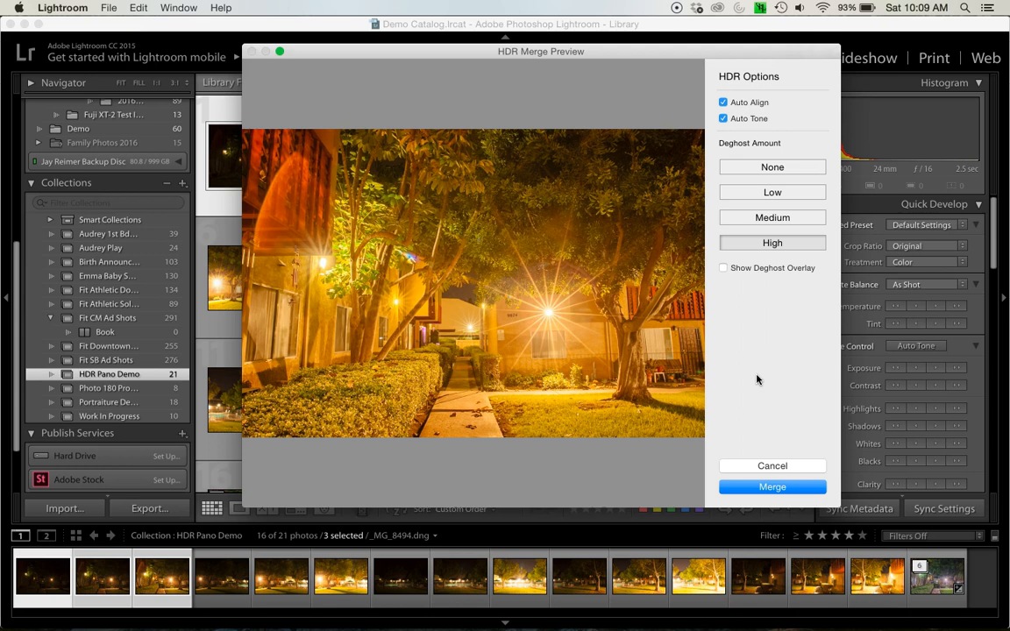
Merge the three exposures with Auto Align and Auto Tone enabled, and open the merged HDR photo in Loupe view
left_click(755, 487)
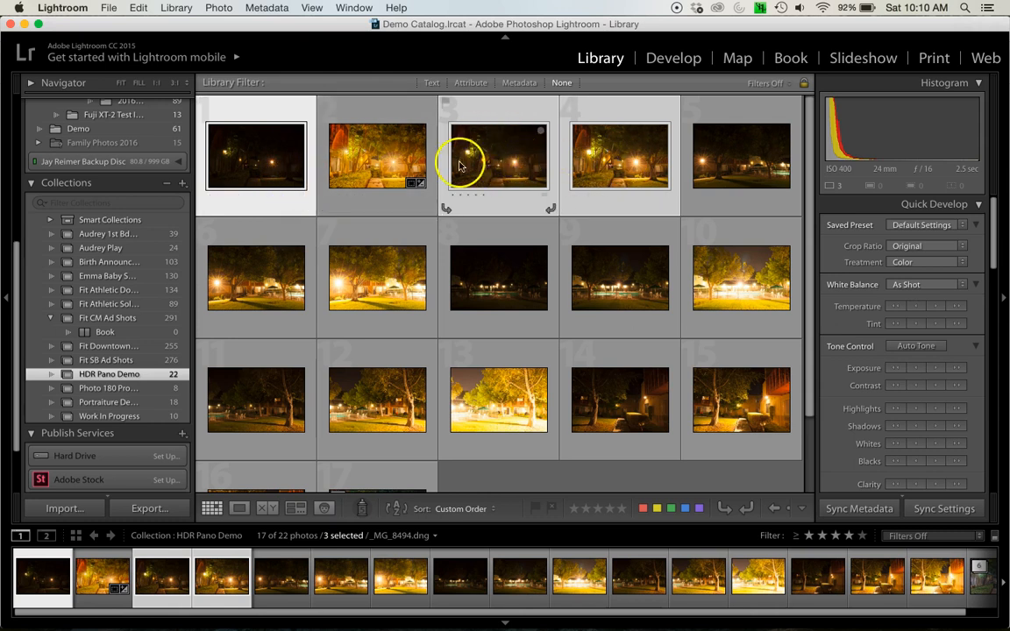
left_click(386, 165)
double_click(385, 165)
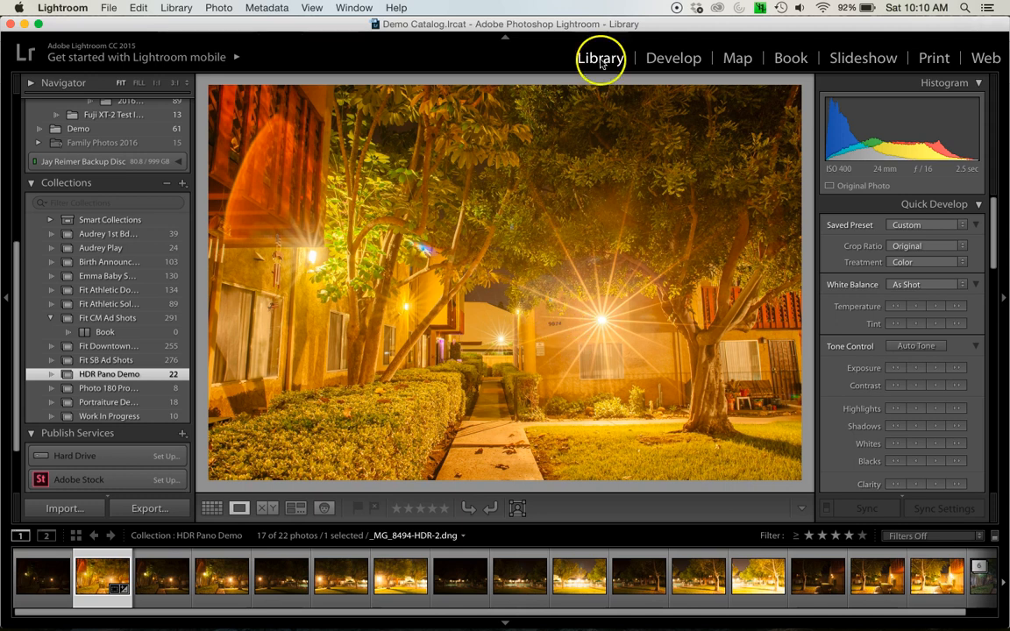
In the Develop module, set the merged HDR photo's white balance to Tungsten and fine-tune it to Temp 3,197 and Tint +2
key("g")
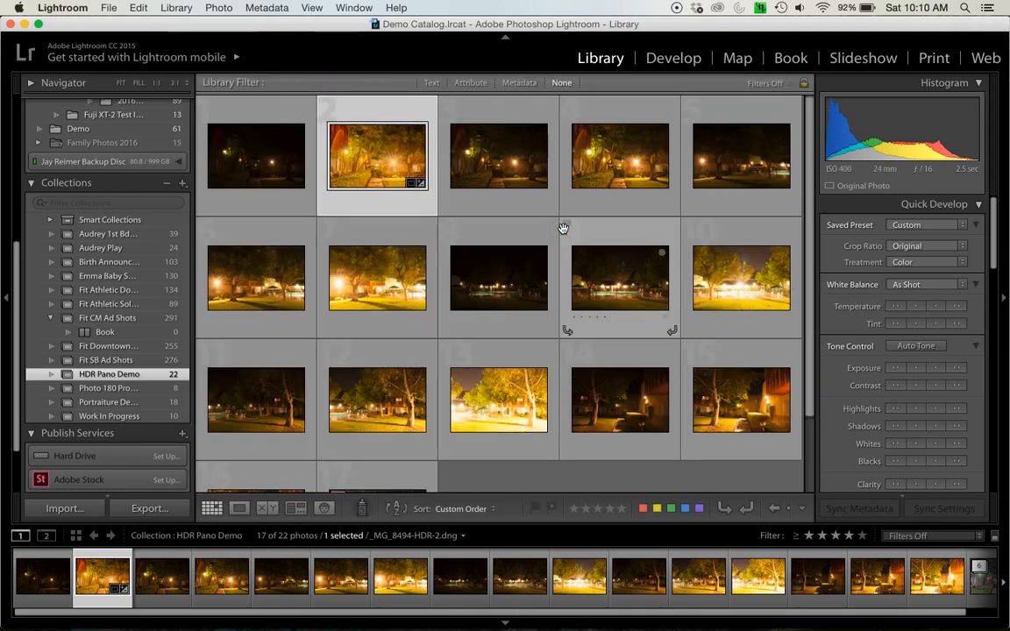
left_click(672, 60)
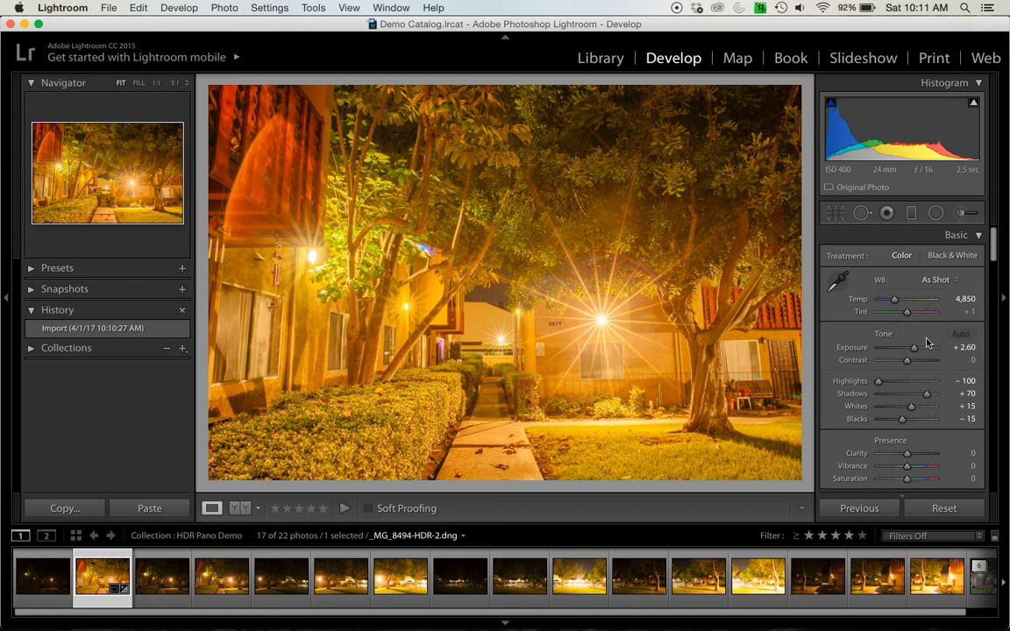
left_click(939, 280)
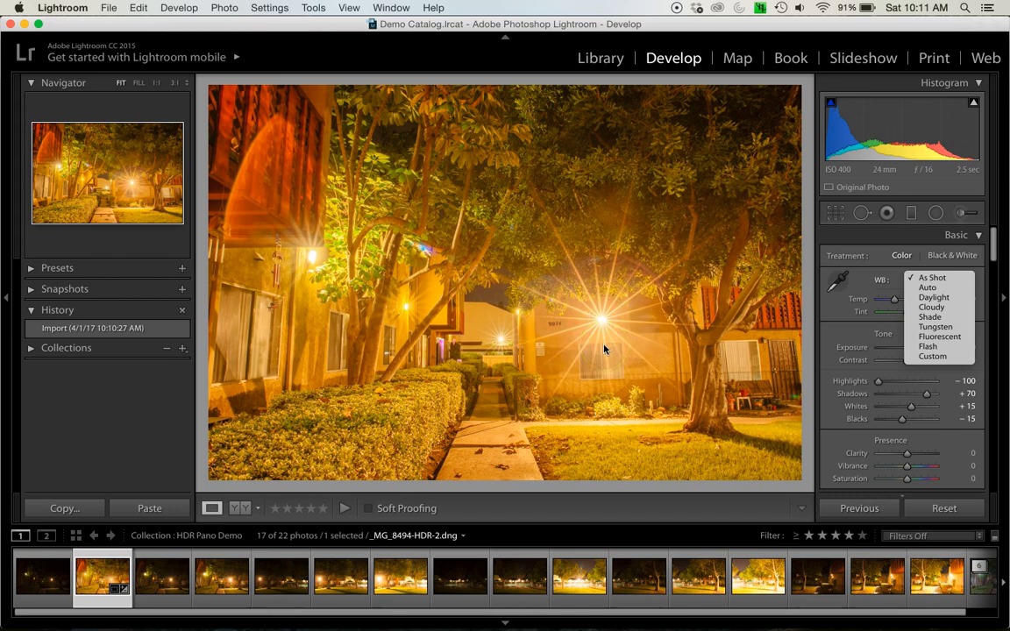
left_click(938, 327)
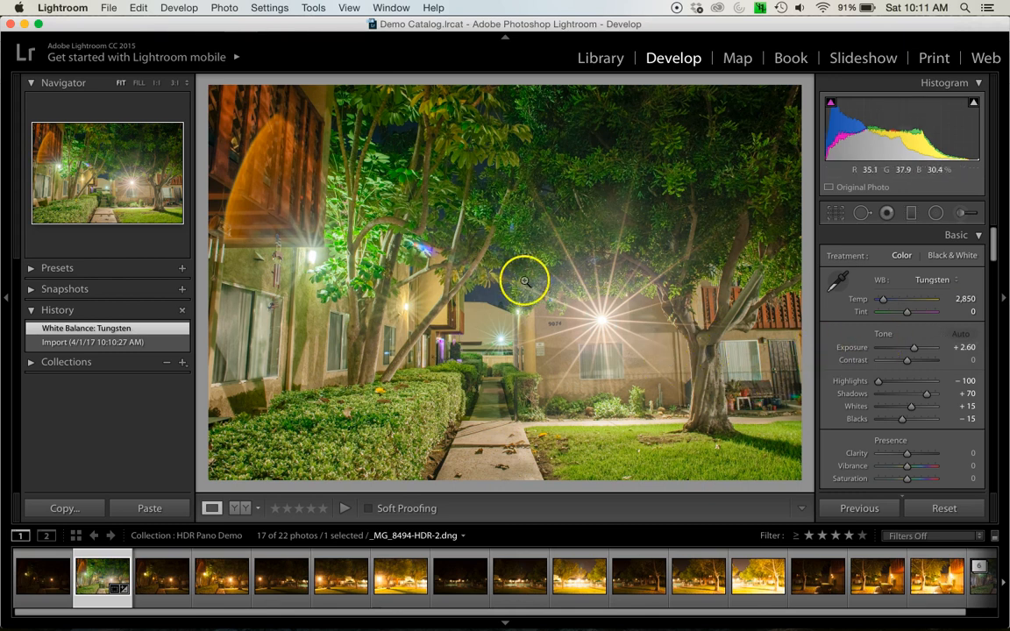
left_click_drag(888, 302, 885, 303)
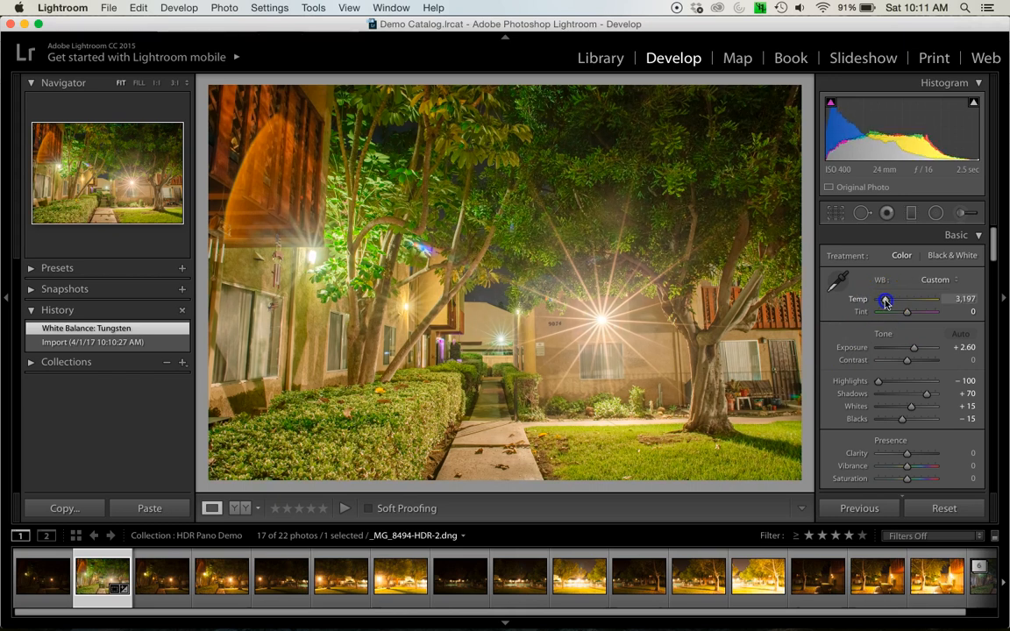
left_click_drag(886, 302, 908, 317)
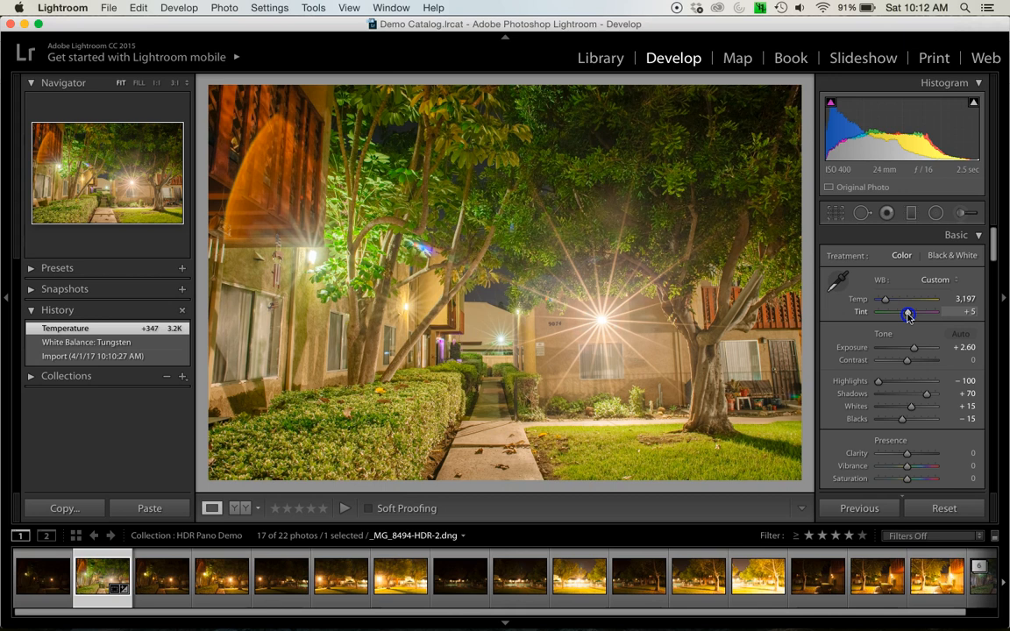
left_click_drag(908, 317, 908, 317)
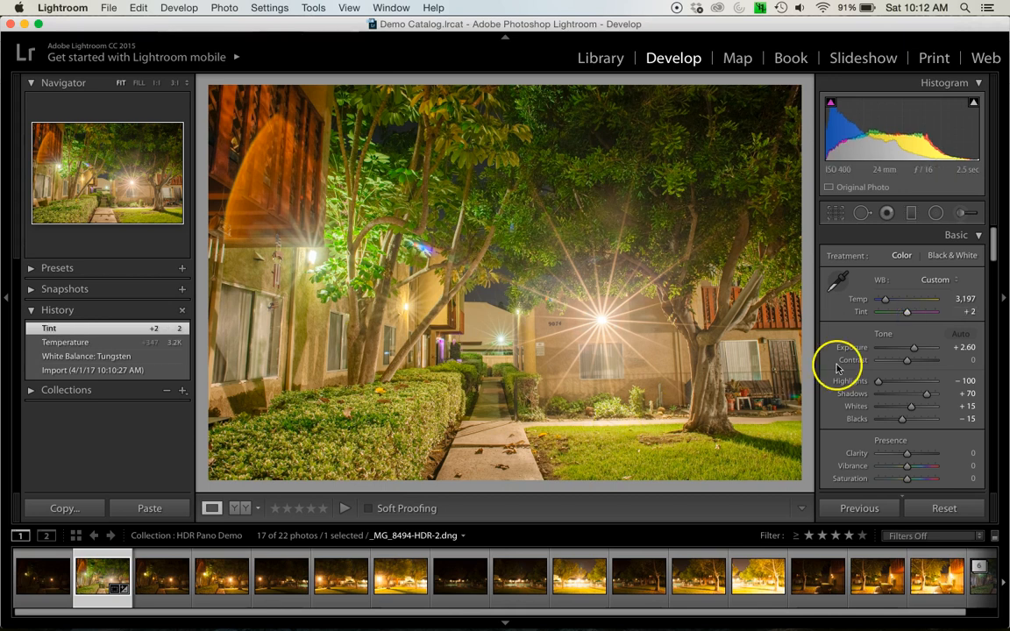
Adjust the merged photo's tone to Exposure +2.40, Shadows +37 and Blacks +8
left_click_drag(914, 350, 915, 350)
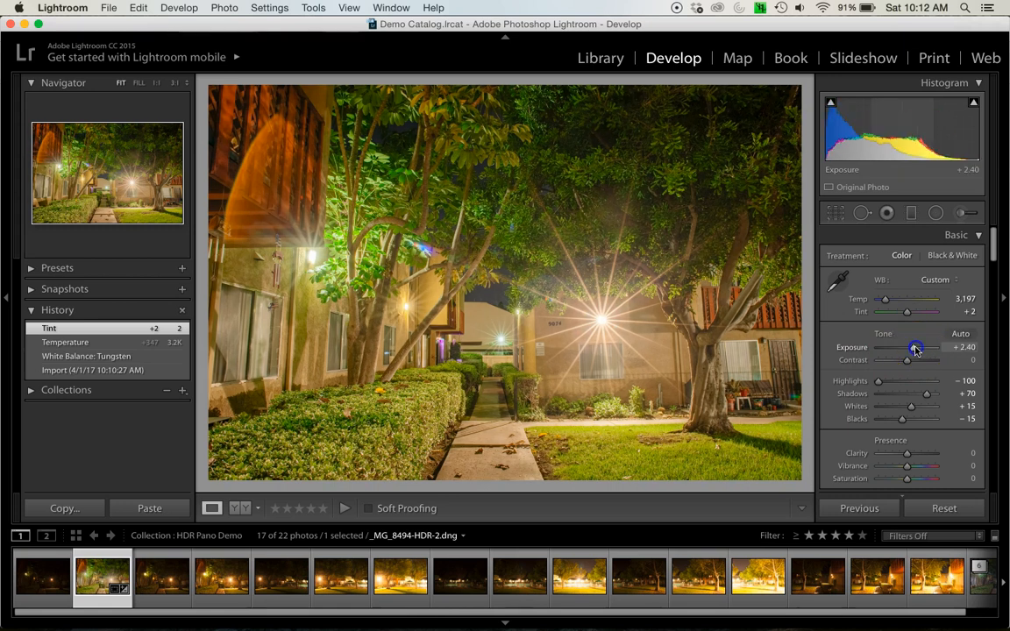
left_click_drag(916, 350, 915, 349)
left_click_drag(922, 395, 904, 420)
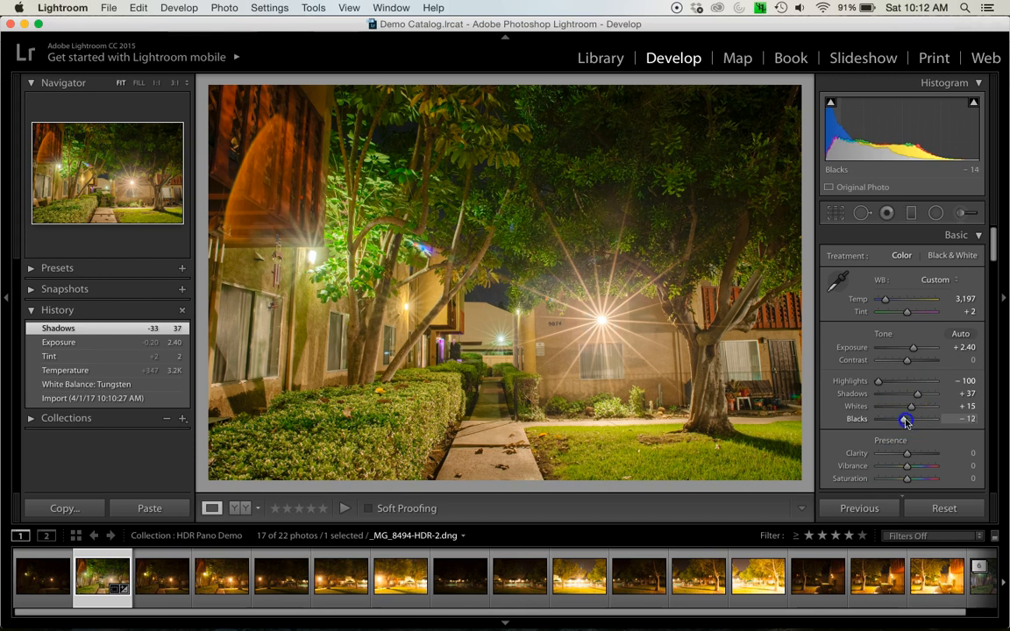
left_click_drag(908, 422, 910, 419)
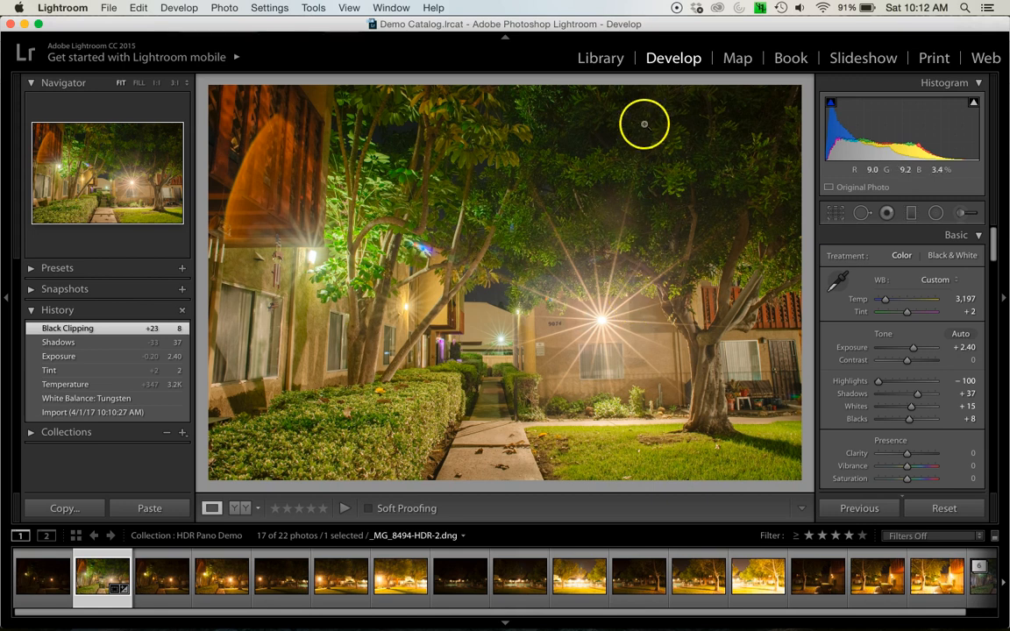
Review the edited HDR photo among the bracketed shots in the Library grid and again in Develop, ending back in the grid
left_click(602, 58)
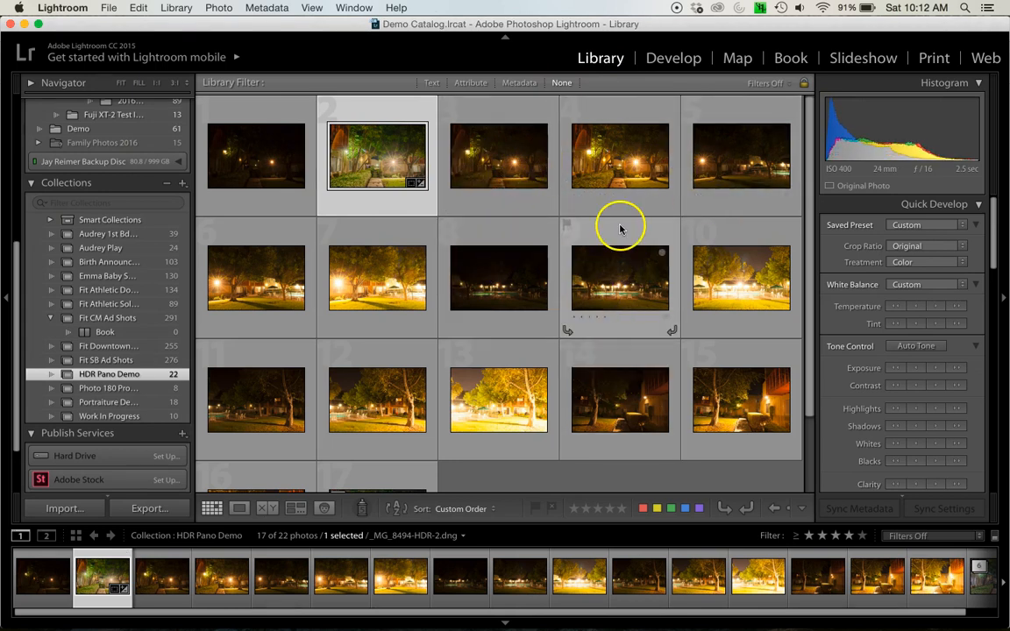
left_click(396, 169)
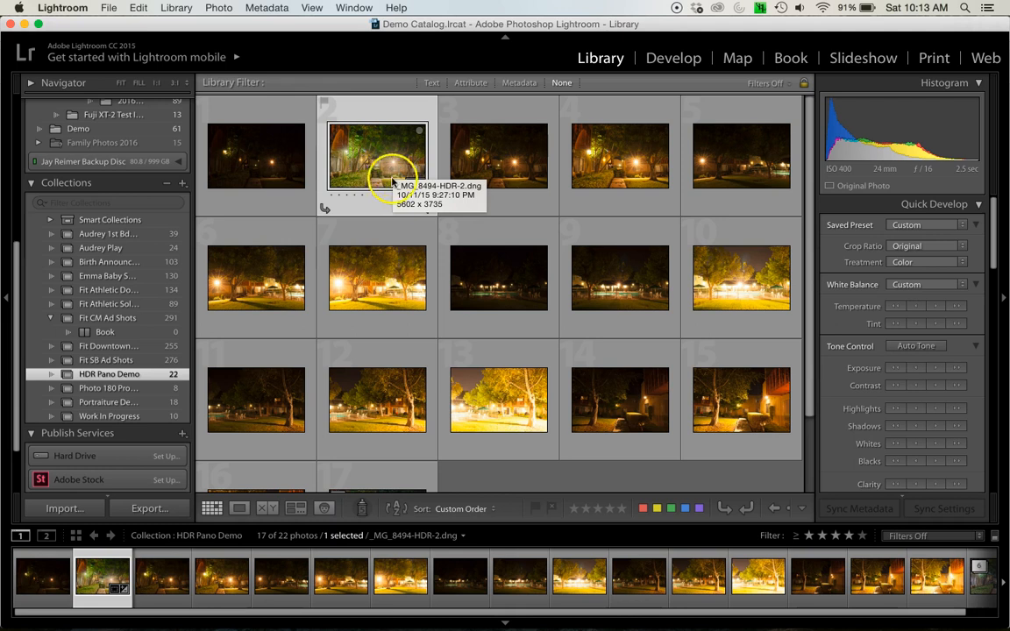
left_click(671, 58)
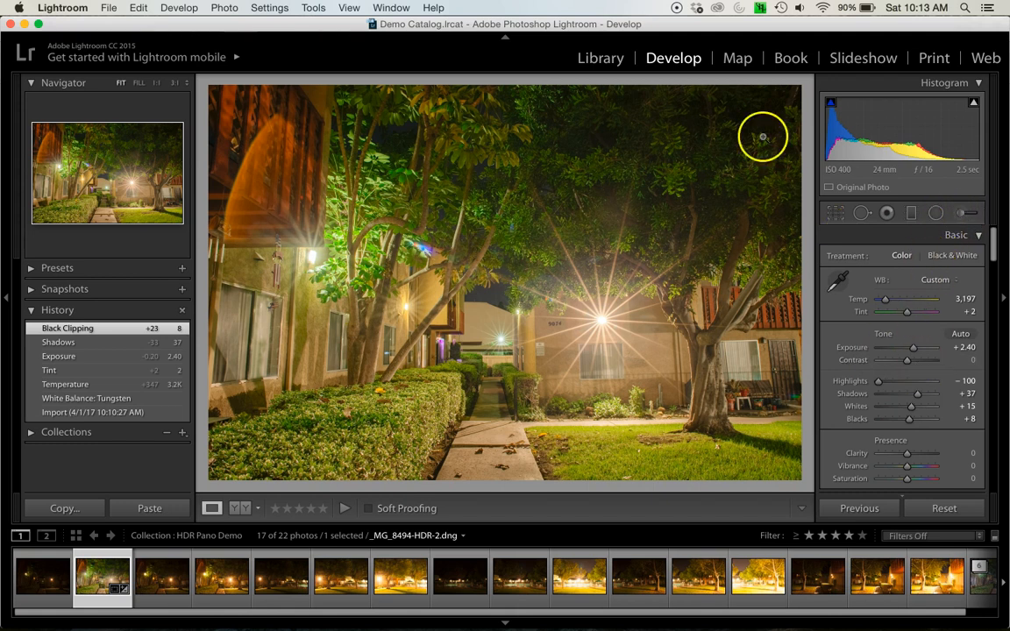
left_click(608, 57)
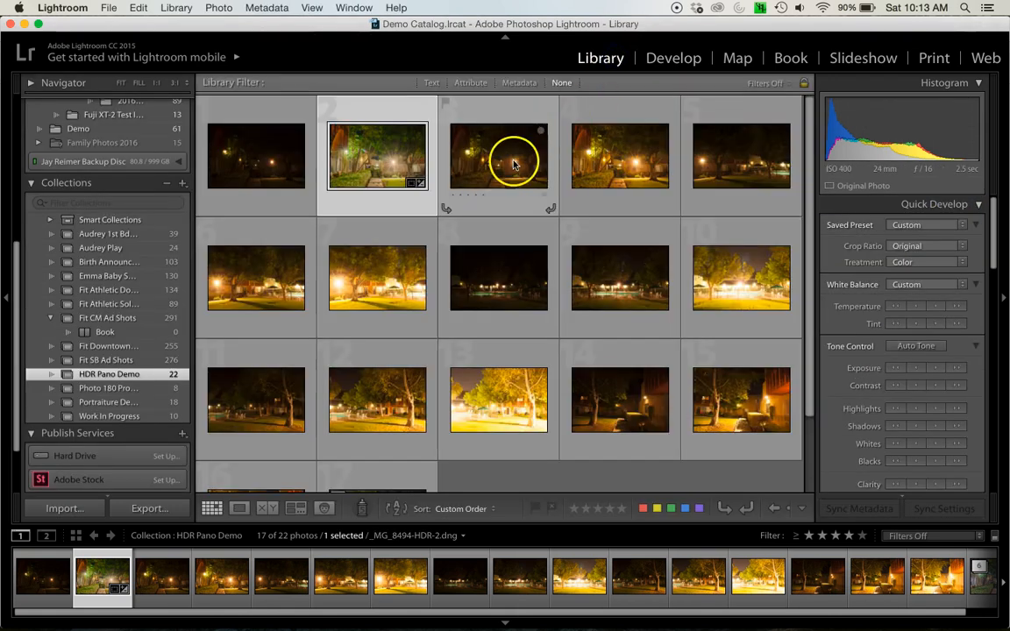